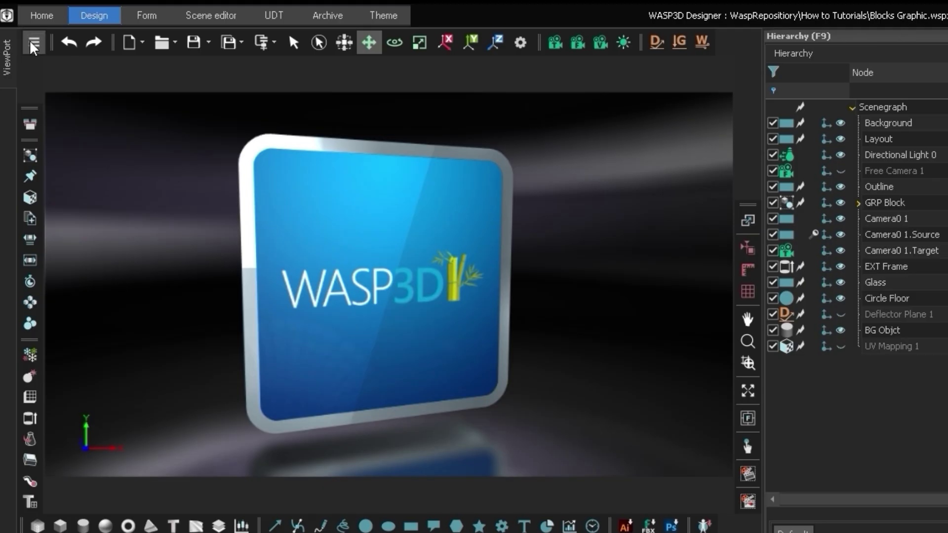
Step: Start archiving the current scene with textures, meshes, shapes and data included, naming the archive Blocks Graphic
left_click(33, 42)
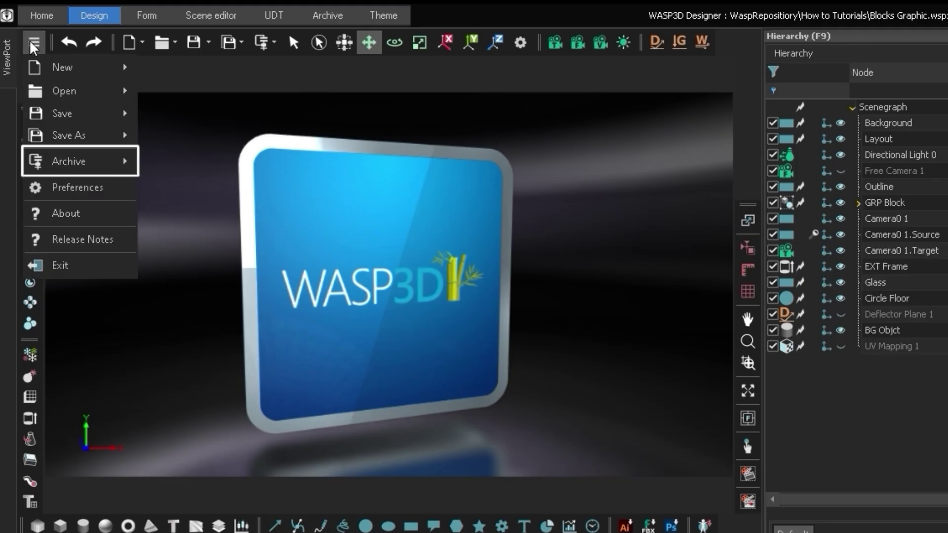
mouse_move(132, 170)
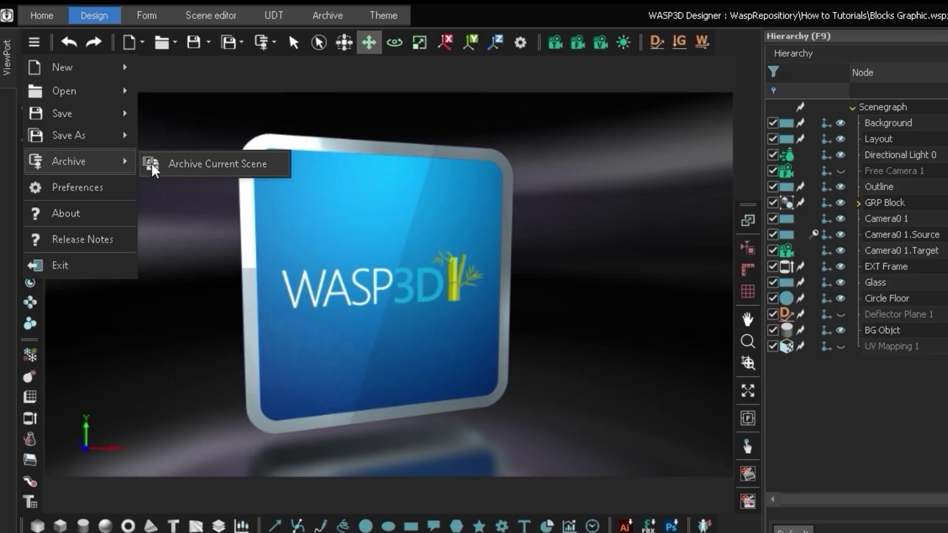
left_click(197, 164)
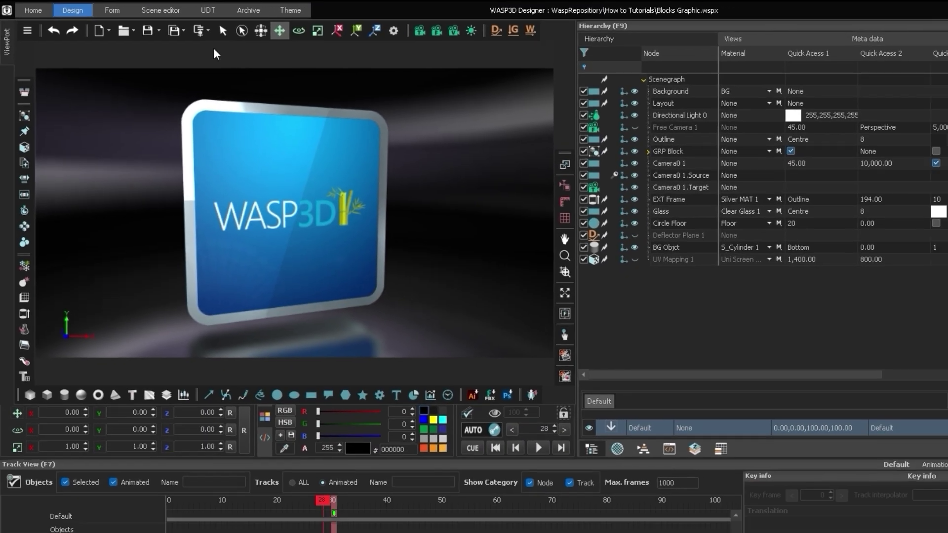
left_click(262, 42)
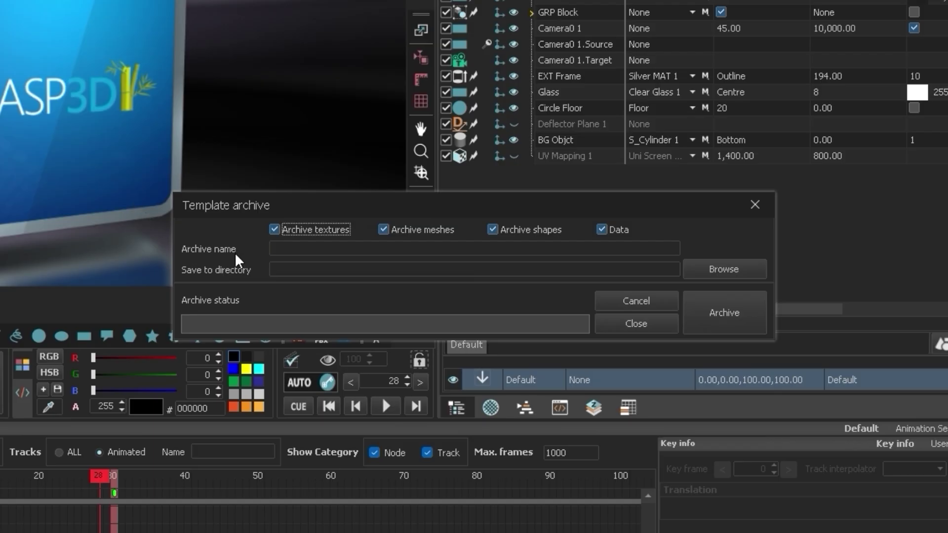
left_click(289, 250)
type("Blocks Graphic")
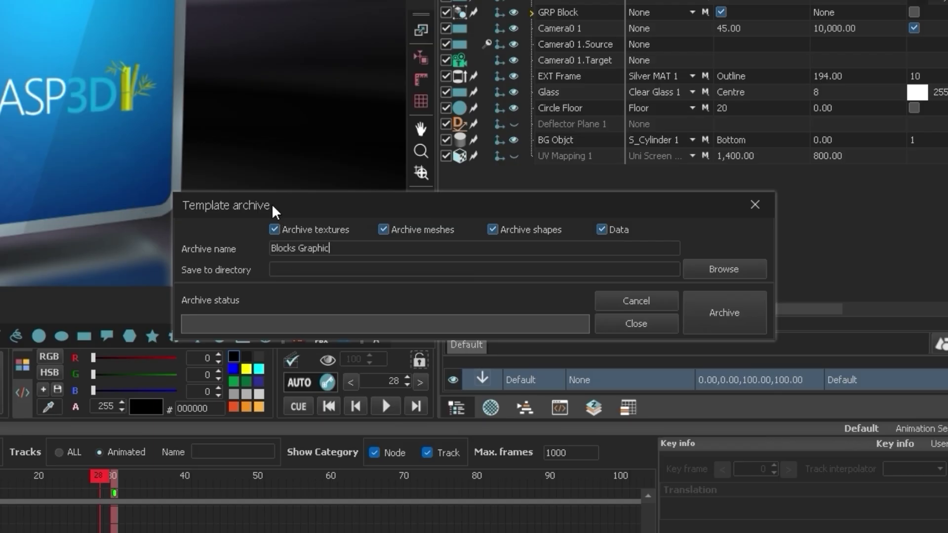
Step: Set the archive's save directory to the Archives folder inside Desktop
left_click(725, 271)
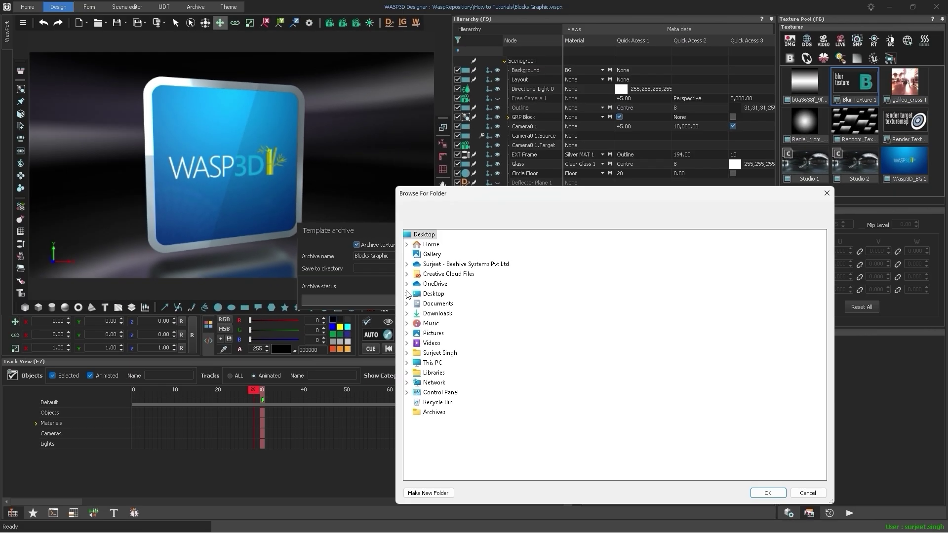
left_click(364, 310)
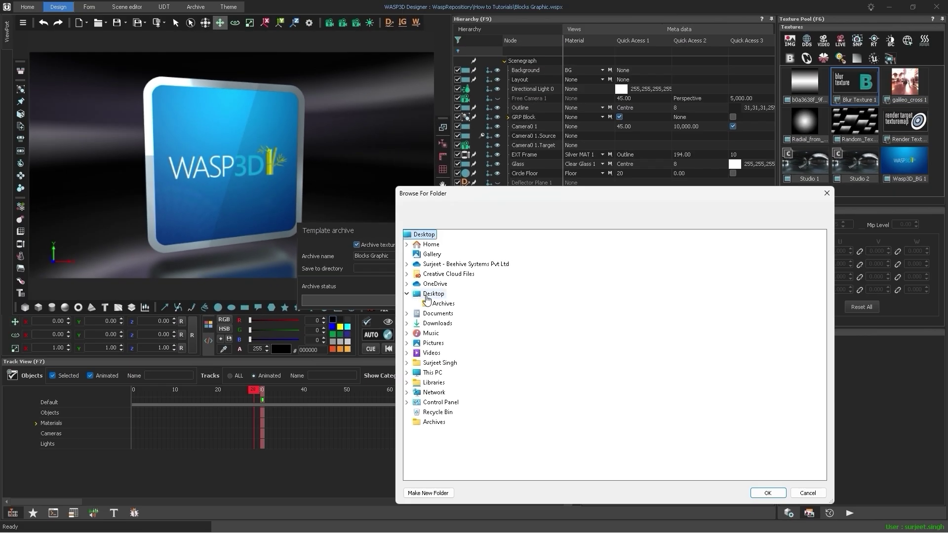
left_click(440, 303)
left_click(767, 493)
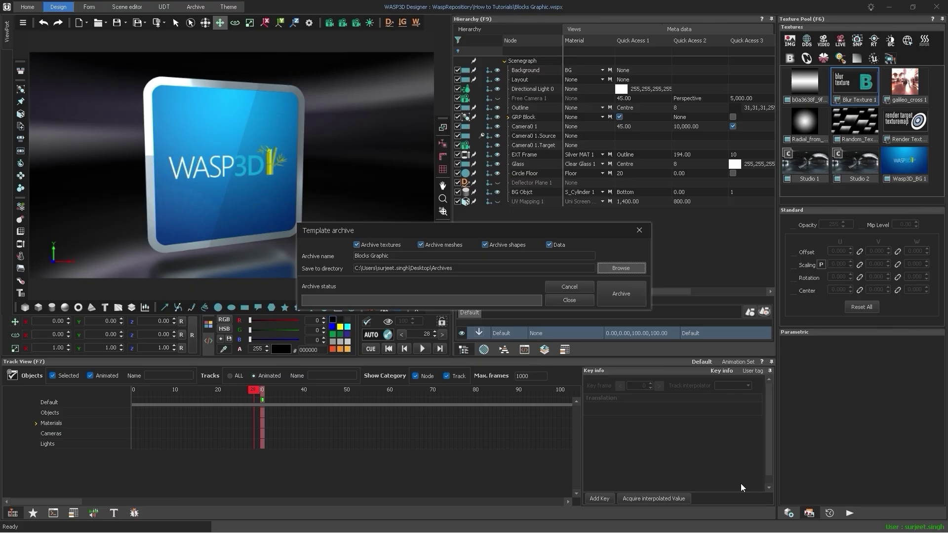
Step: Run the Blocks Graphic archive, acknowledge its completion, and close the log and the archive dialog
left_click(621, 291)
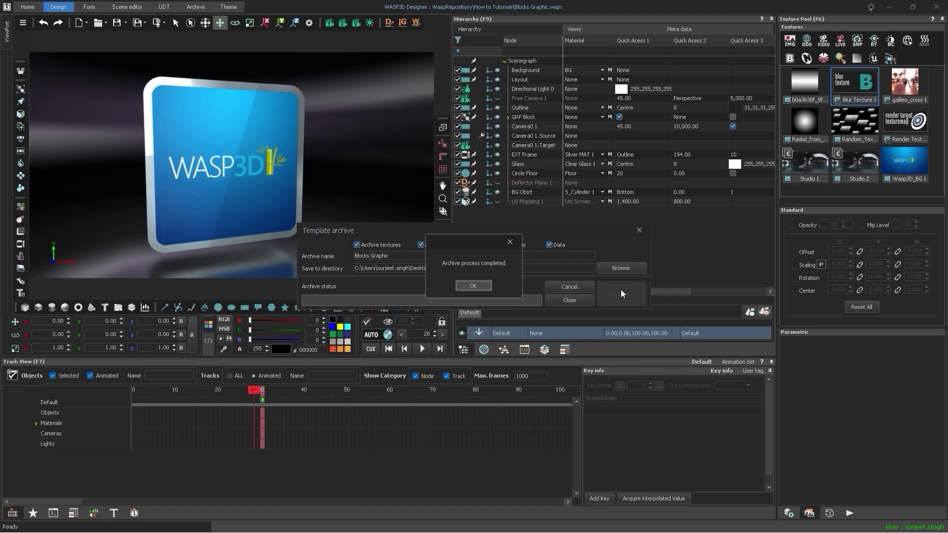
left_click(488, 287)
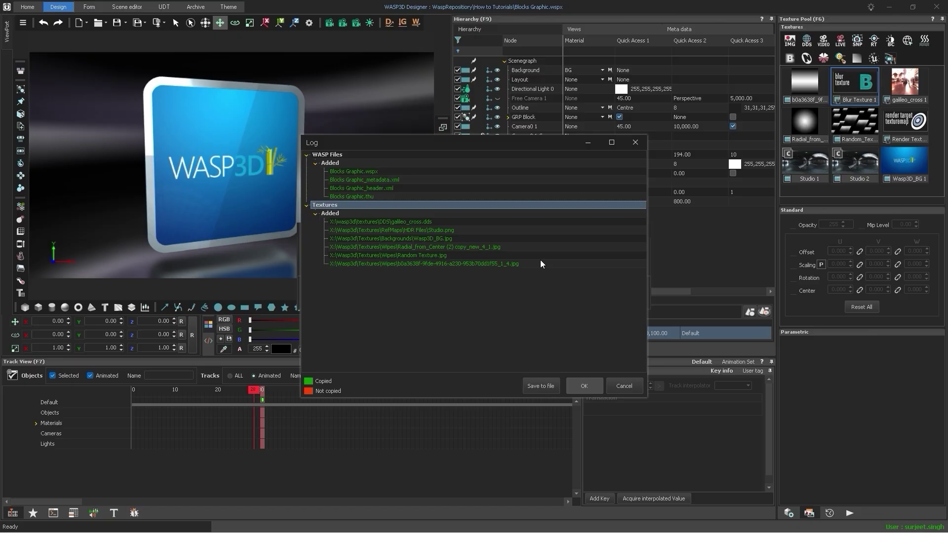
left_click(585, 386)
left_click(638, 231)
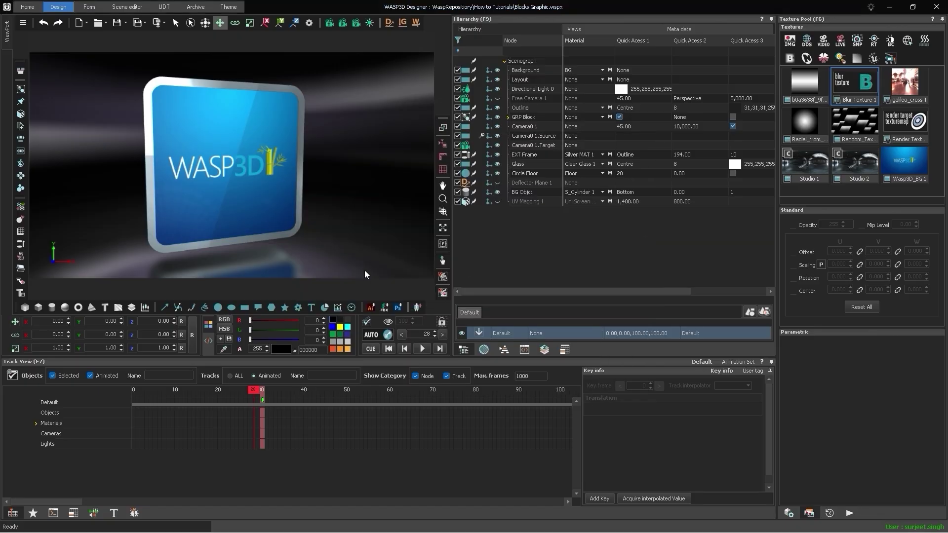
Step: Switch to the Archive workspace and load Templates as the type of content to archive, after trying Scenes
left_click(196, 8)
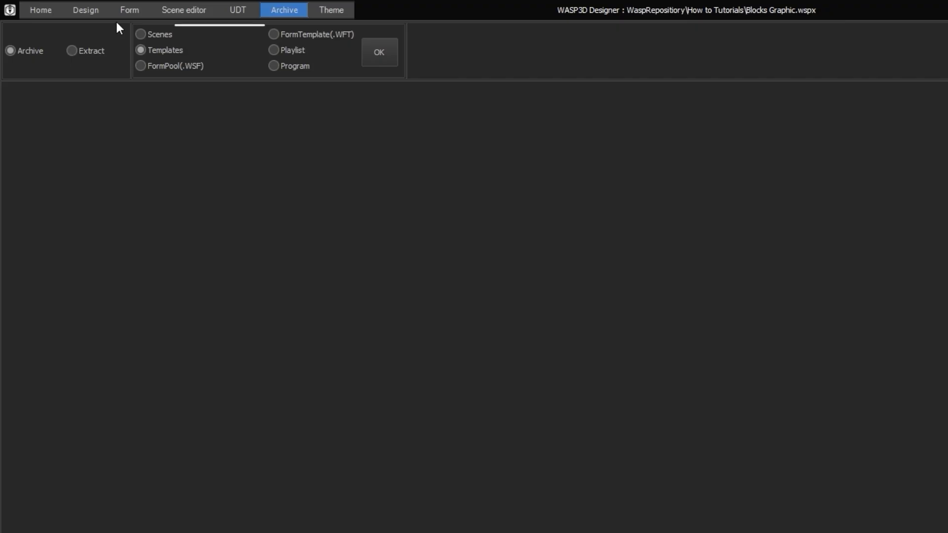
left_click(142, 34)
left_click(391, 57)
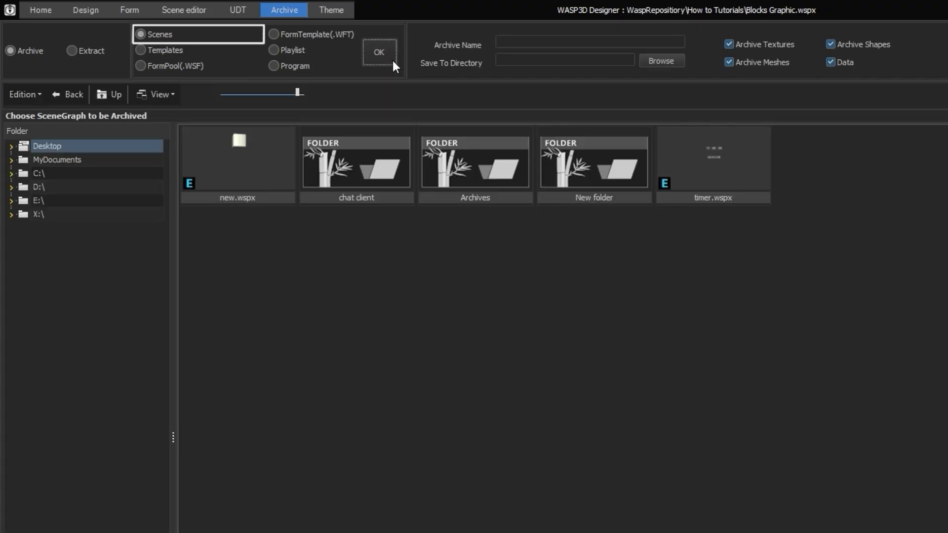
left_click(157, 50)
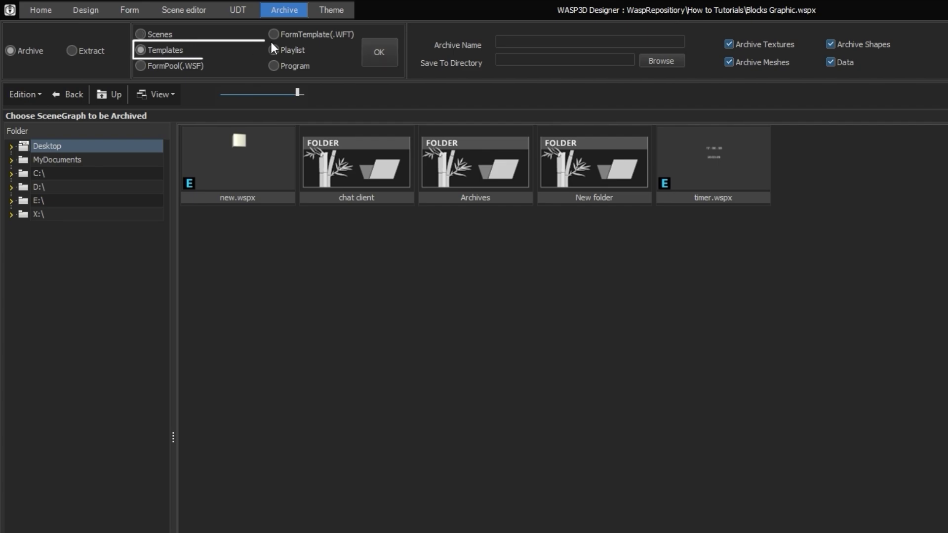
left_click(372, 48)
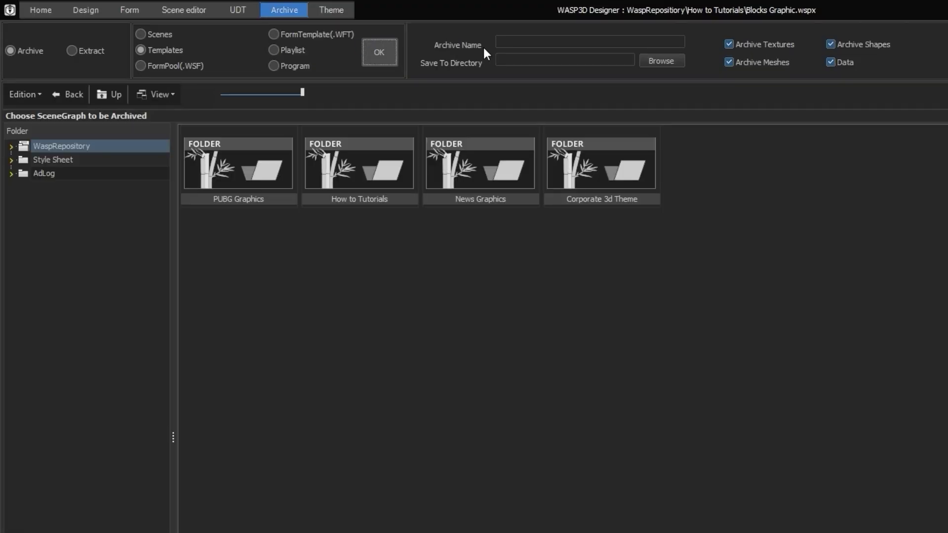
Step: Name the template archive Graphics and set its save directory to the Archives folder inside Desktop
left_click(516, 42)
type("Graphics")
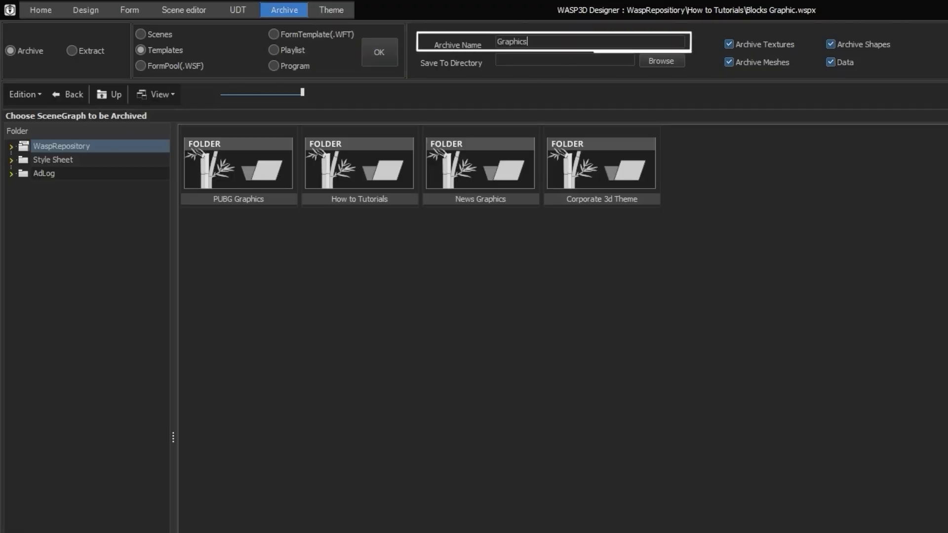
left_click(661, 61)
left_click(296, 214)
left_click(337, 230)
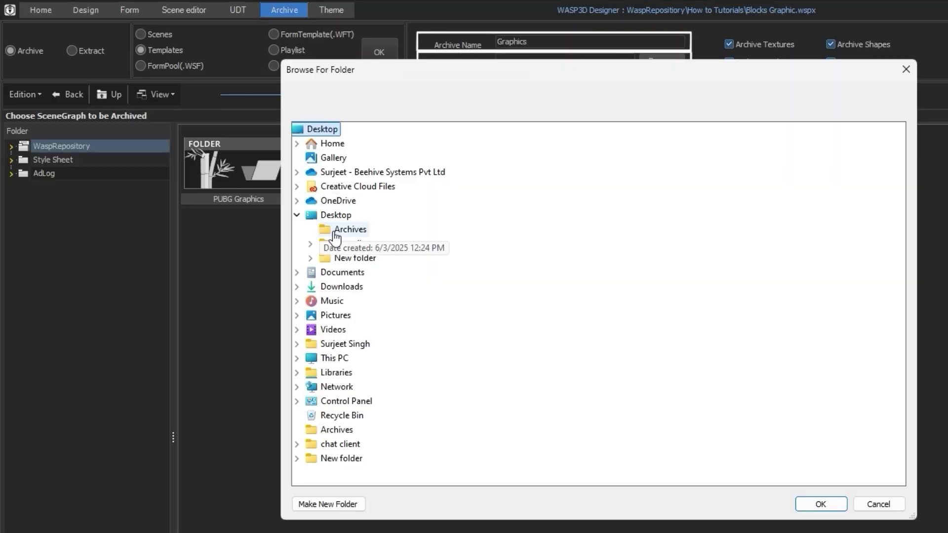
left_click(839, 506)
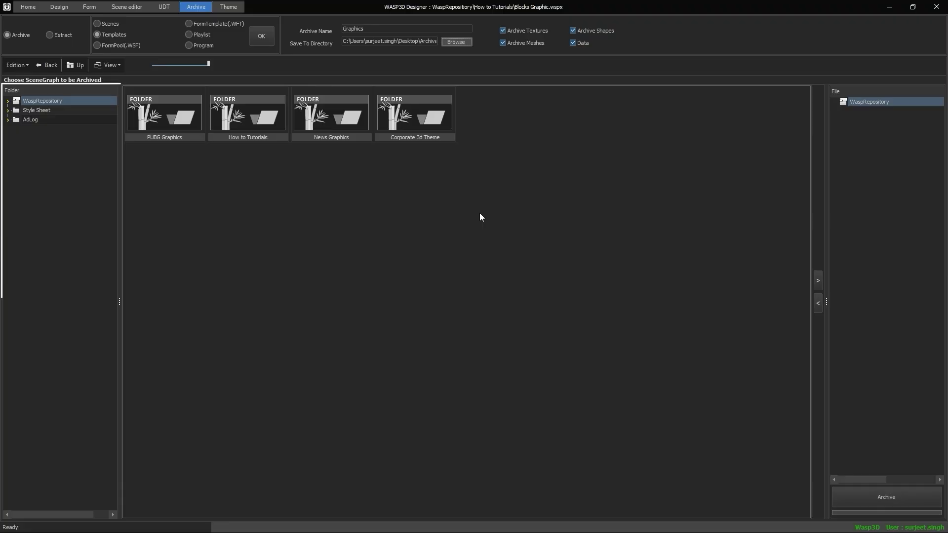
Step: Add NAME + DESIGNATION Strap, NAME + STORY Strap and One LINE Text from the News Graphics Name Straps folder to the archive list
left_click(8, 102)
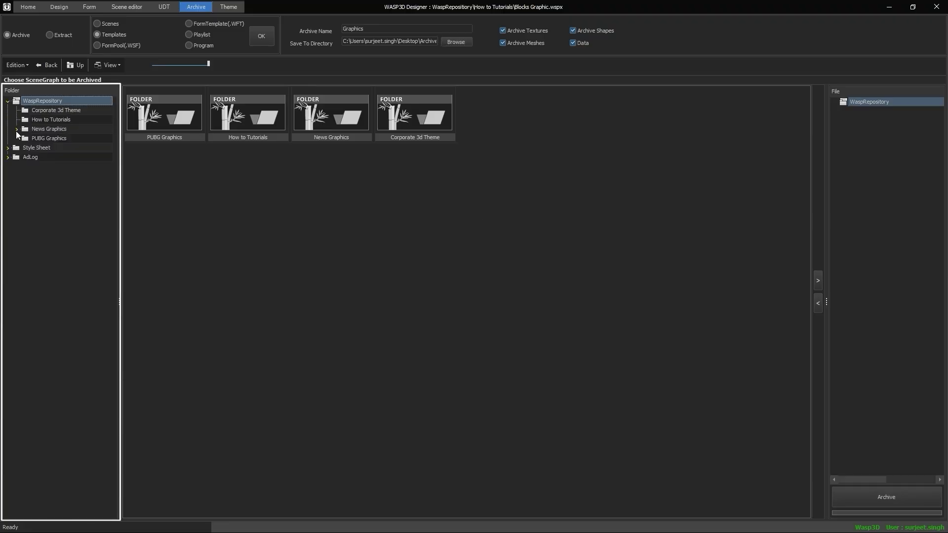
left_click(18, 129)
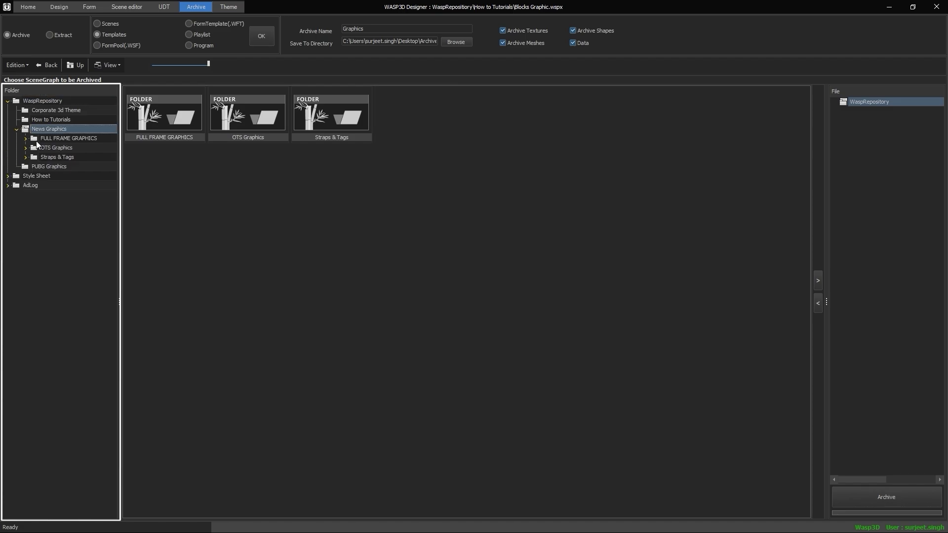
left_click(70, 111)
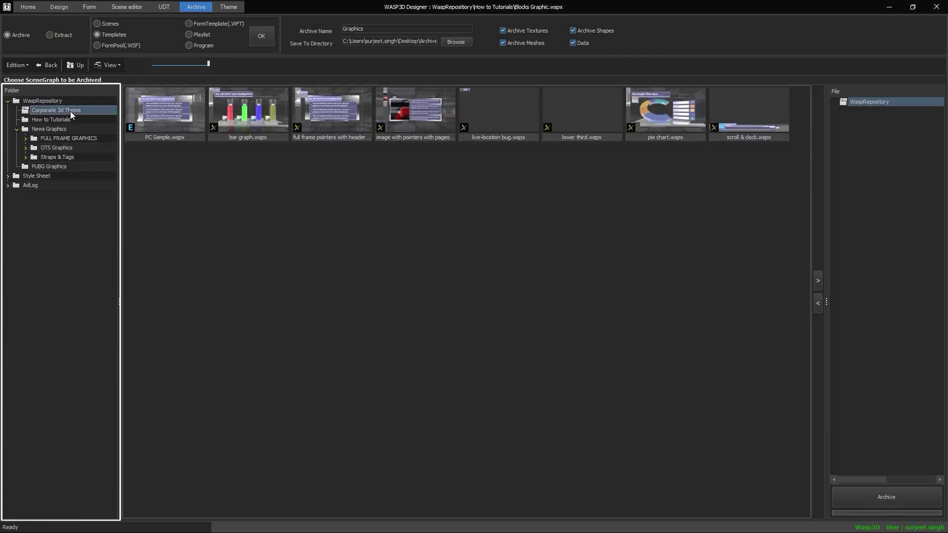
left_click(37, 156)
left_click(56, 167)
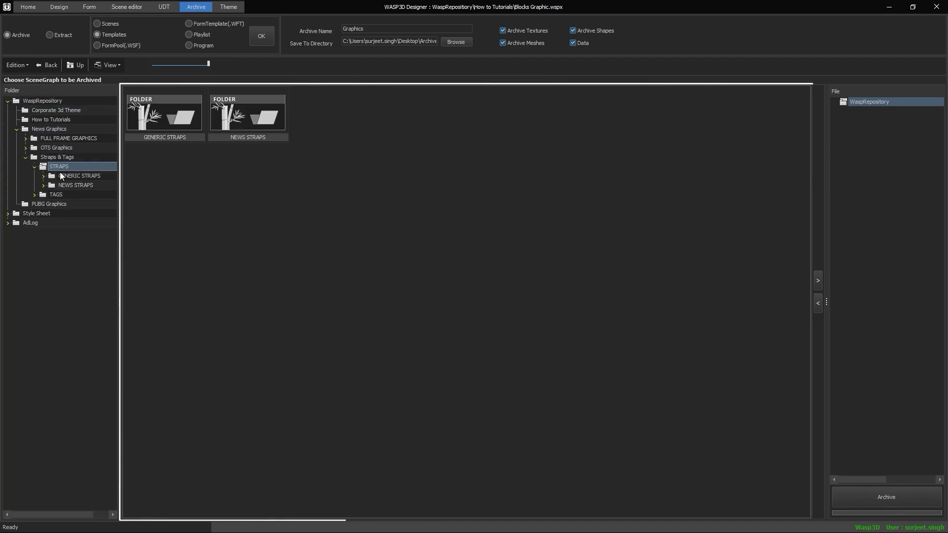
left_click(57, 176)
left_click(94, 186)
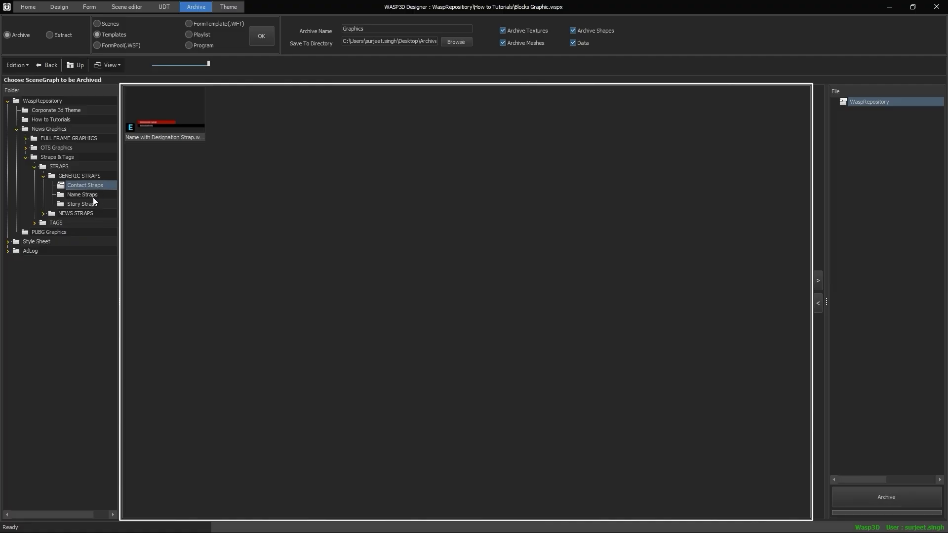
left_click(93, 195)
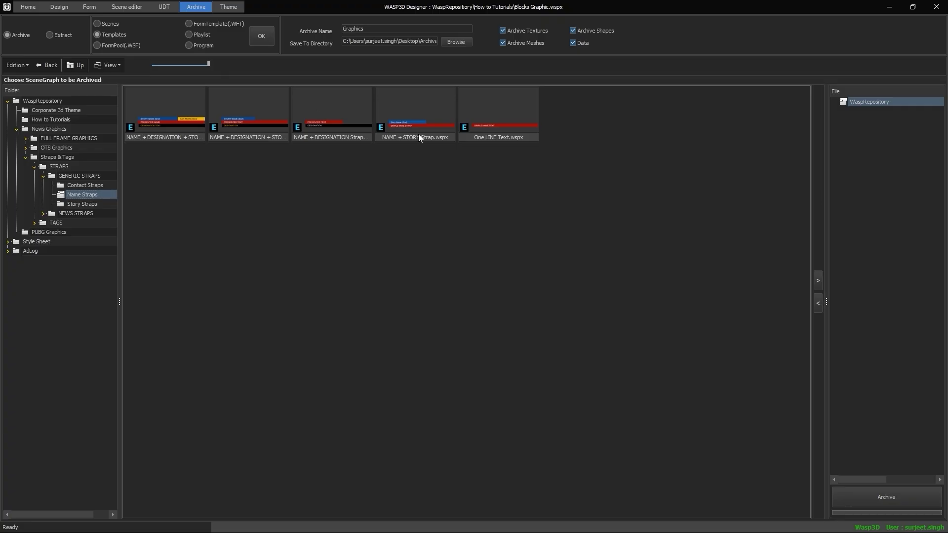
left_click_drag(561, 168, 326, 104)
left_click(818, 280)
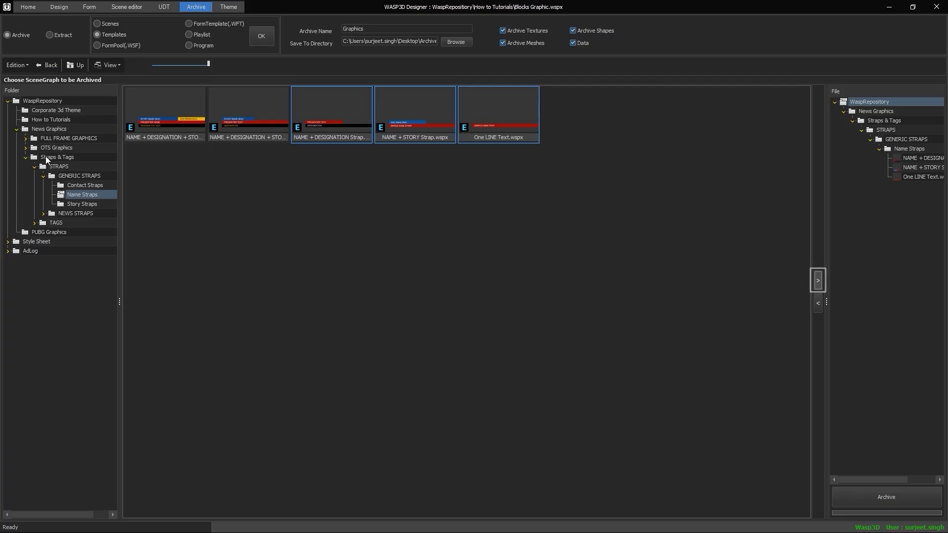
Step: Add the whole News Graphics folder to the archive list and open the Corporate 3d Theme folder
left_click(47, 157)
left_click(48, 129)
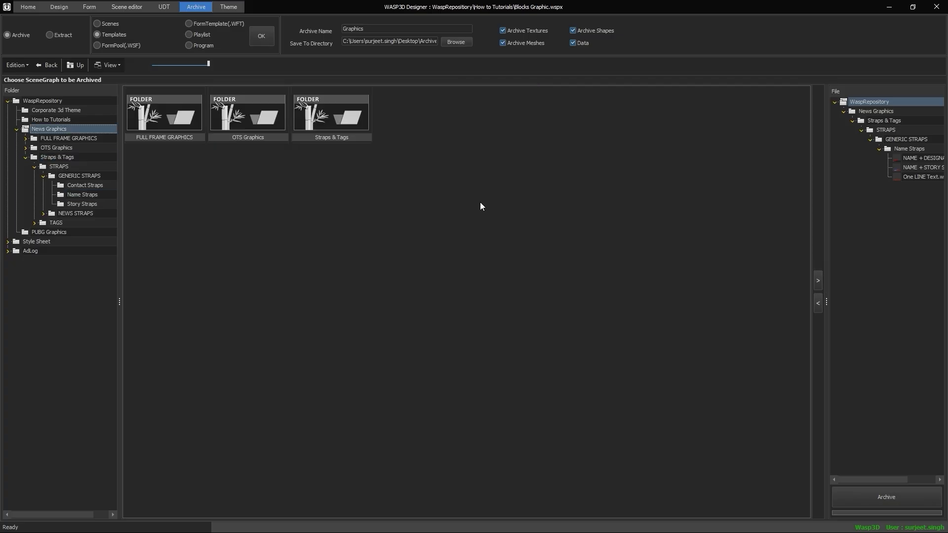
left_click(818, 281)
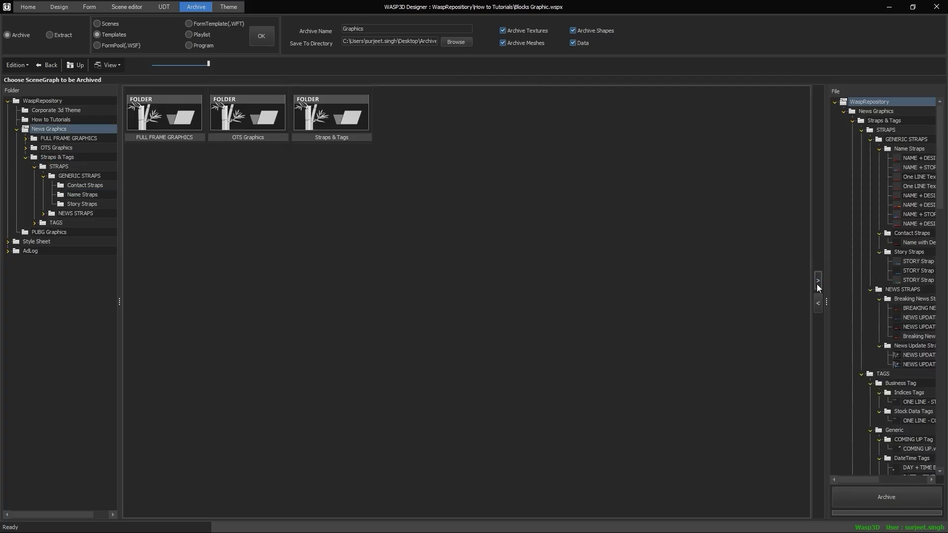
left_click(26, 110)
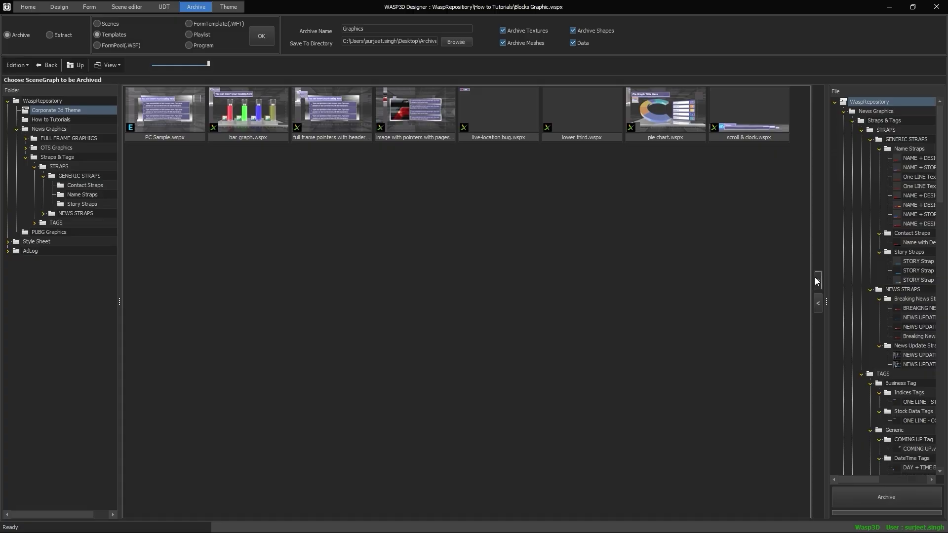
Step: Remove Name Straps from the archive list and re-add only its NAME + STORY Strap and One LINE Text templates
left_click(908, 149)
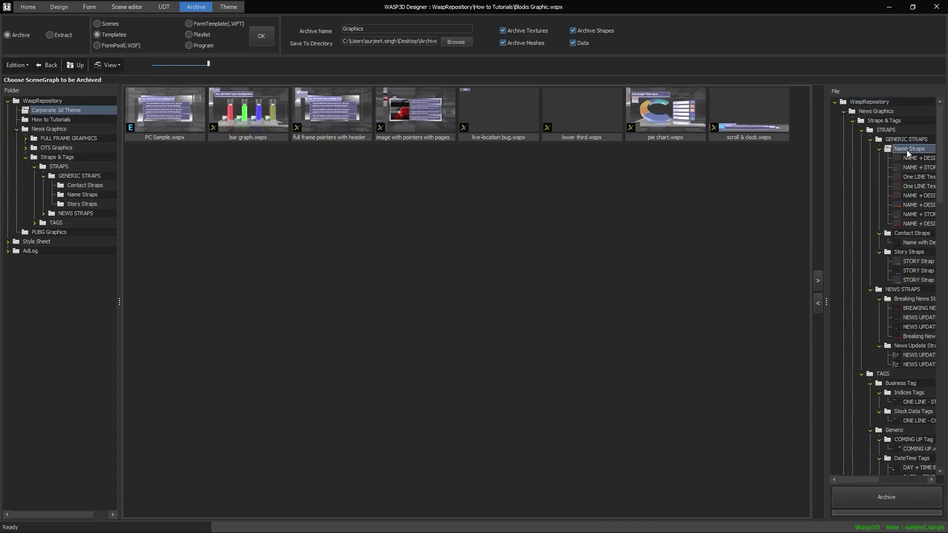
left_click(819, 304)
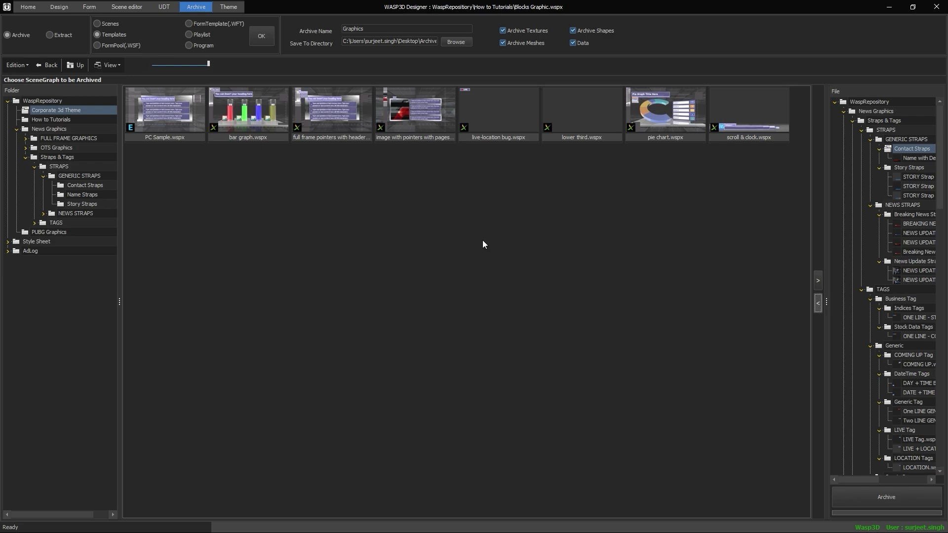
left_click(68, 195)
left_click_drag(538, 164, 430, 121)
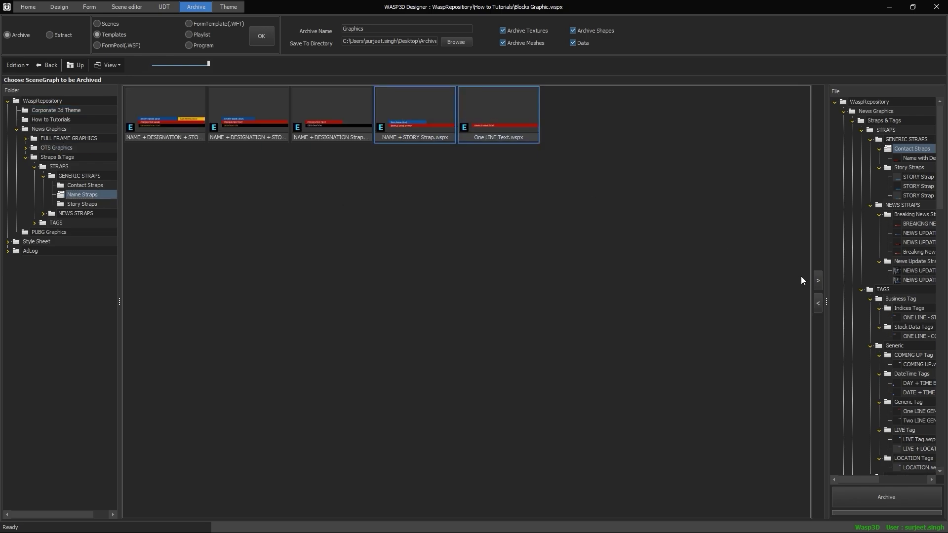
left_click(818, 282)
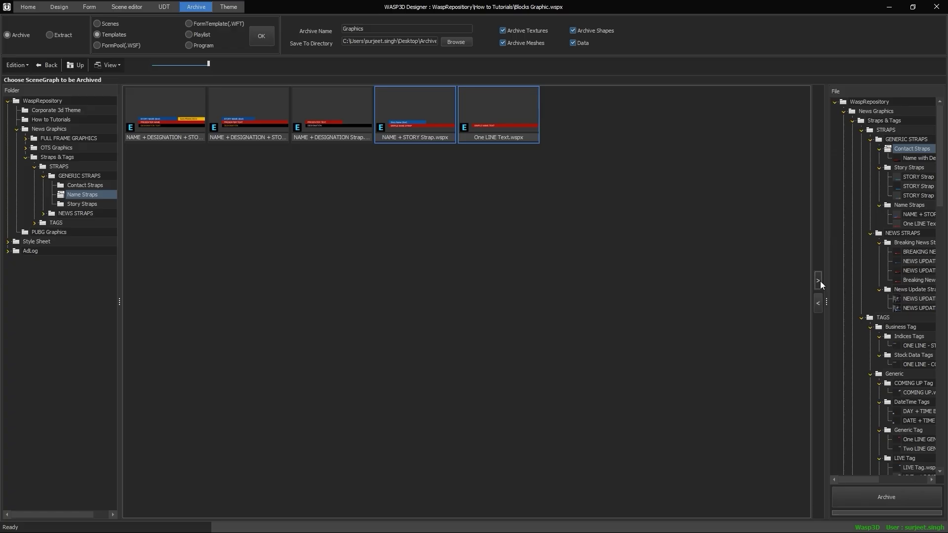
Step: Run the Graphics template archive, acknowledge its completion, and review the log of missing and added files
left_click(872, 494)
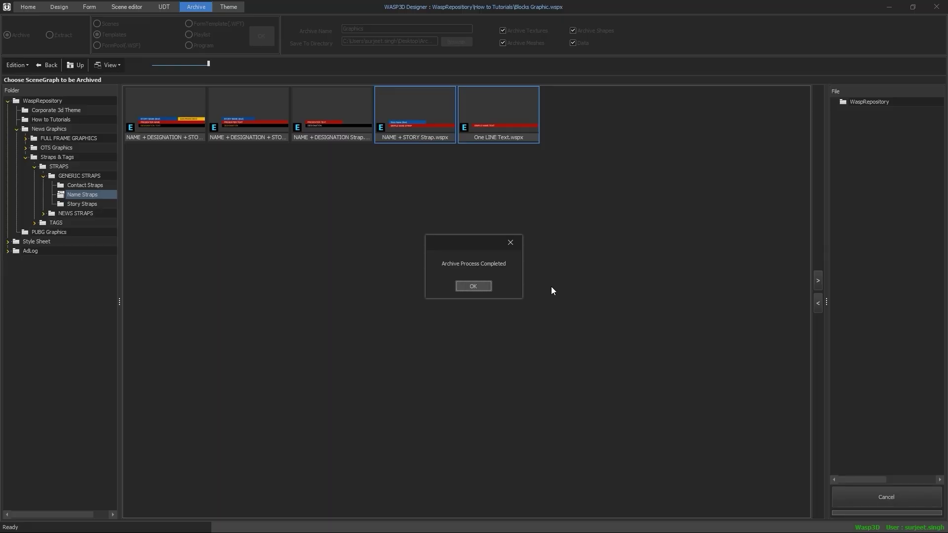
left_click(482, 291)
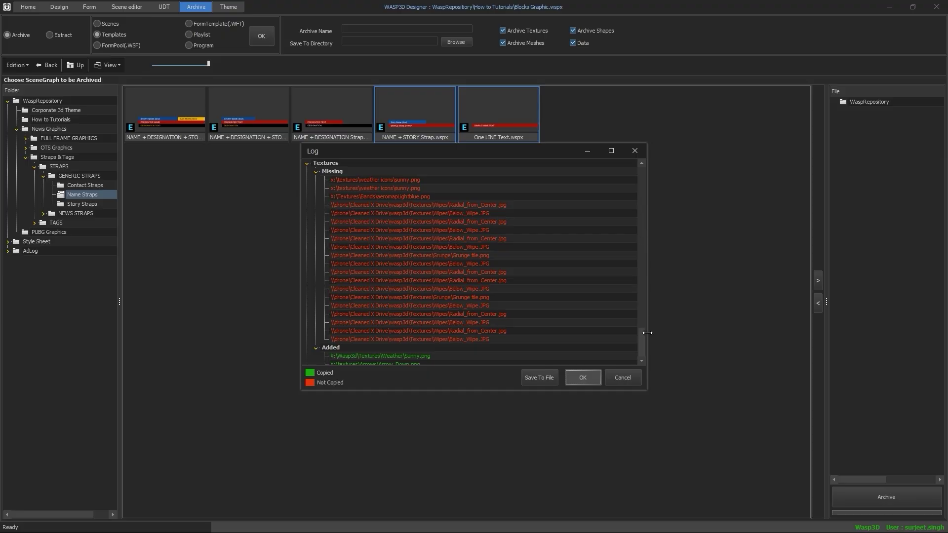
scroll(633, 298, "down", 2)
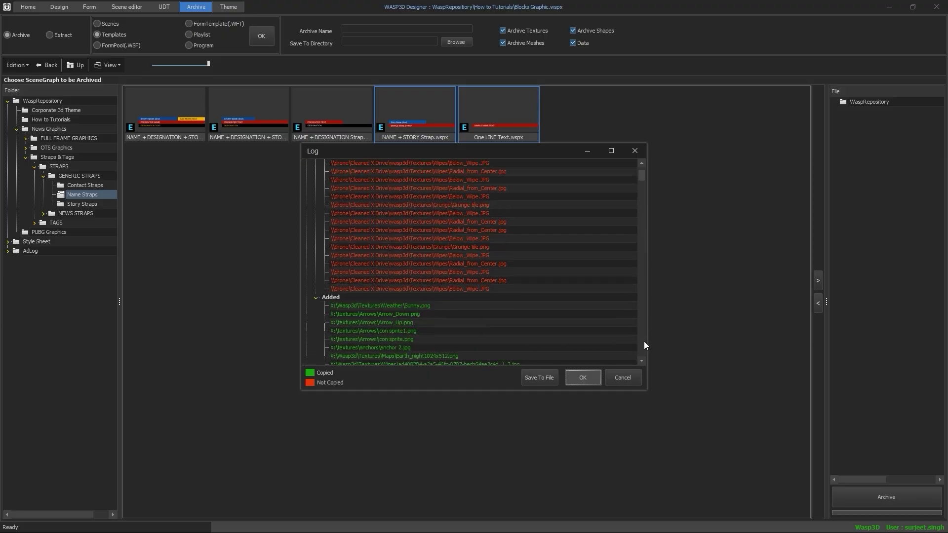
Step: Review the missing and added textures in the archive log and close it
scroll(642, 205, "down", 6)
scroll(636, 238, "up", 8)
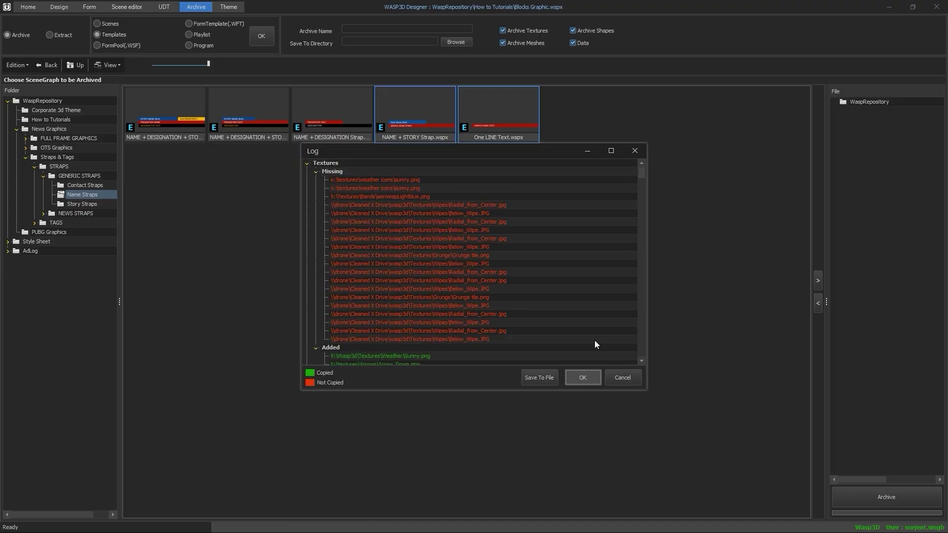
left_click(583, 378)
Step: Switch to extraction mode and load Graphics.arcx from the Archives folder as the source archive
left_click(59, 35)
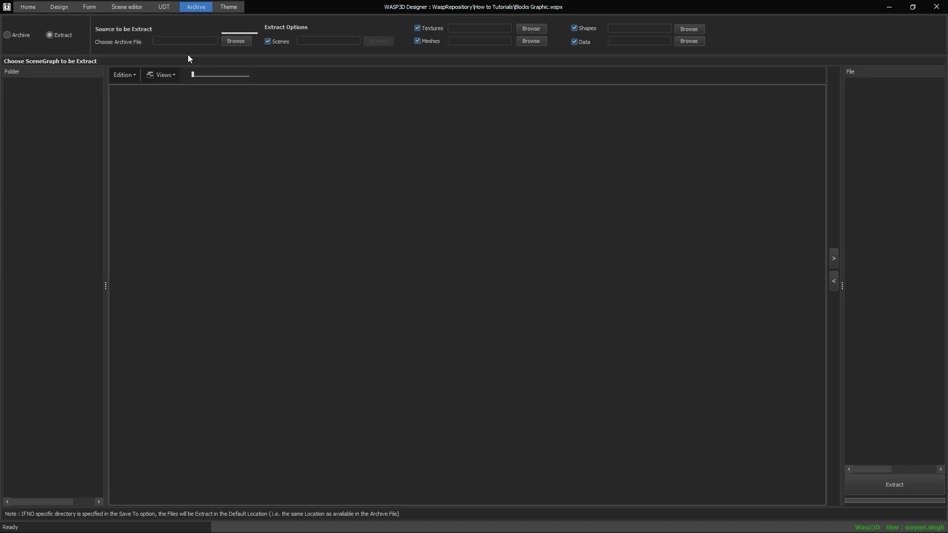
left_click(234, 42)
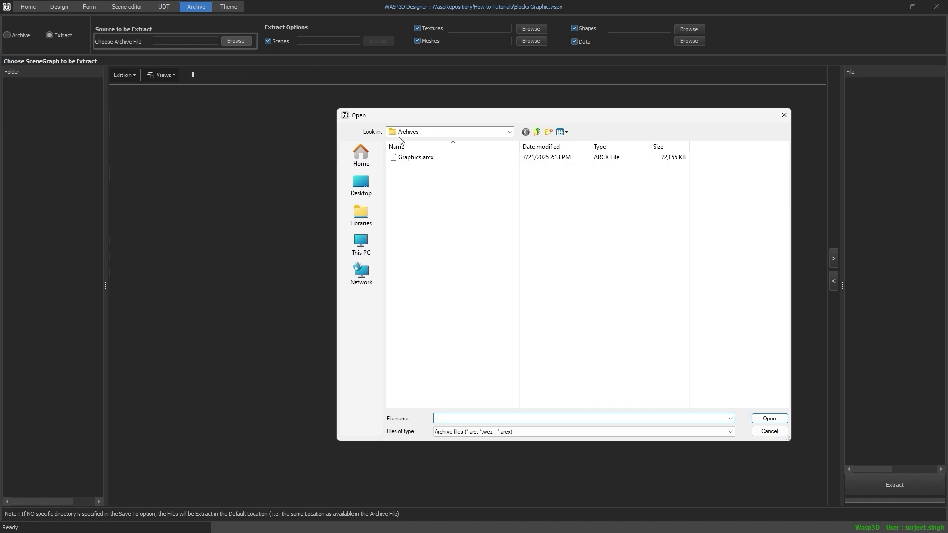
left_click(410, 159)
double_click(410, 158)
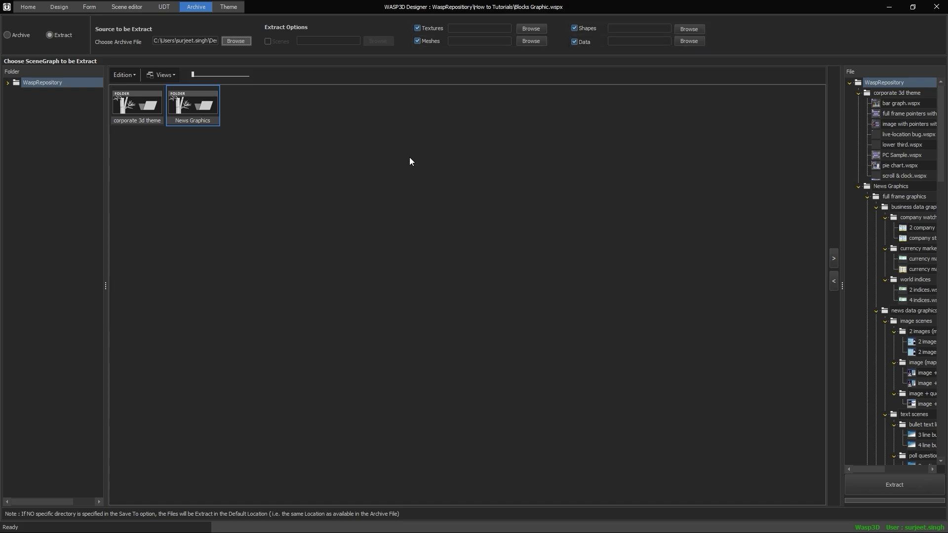
Step: Browse the loaded archive's folder tree through News Graphics, full frame graphics and business data graphics to company watch
left_click(8, 82)
left_click(19, 103)
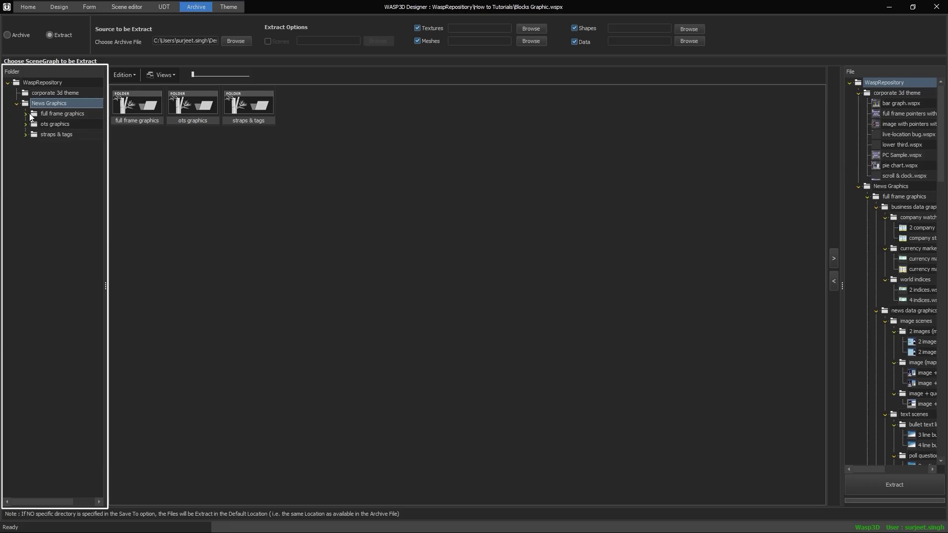
left_click(30, 114)
left_click(34, 124)
left_click(52, 134)
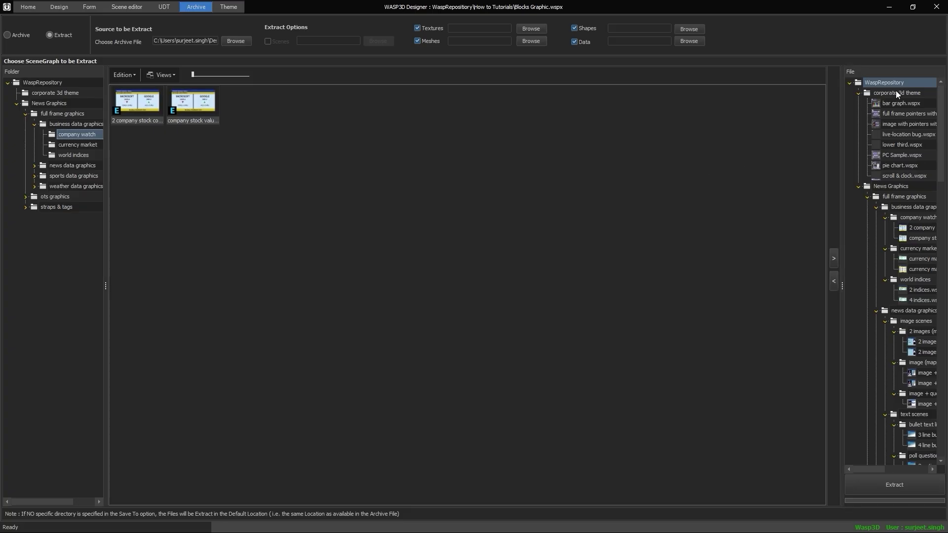
Step: Remove pie chart.wspx and then the whole corporate 3d theme folder from the extraction list
left_click(882, 93)
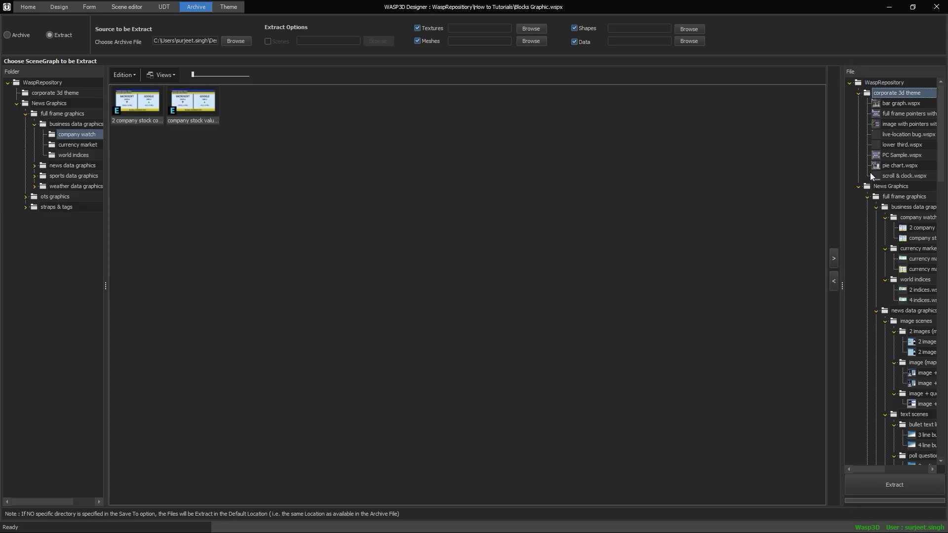
left_click(883, 164)
left_click(834, 281)
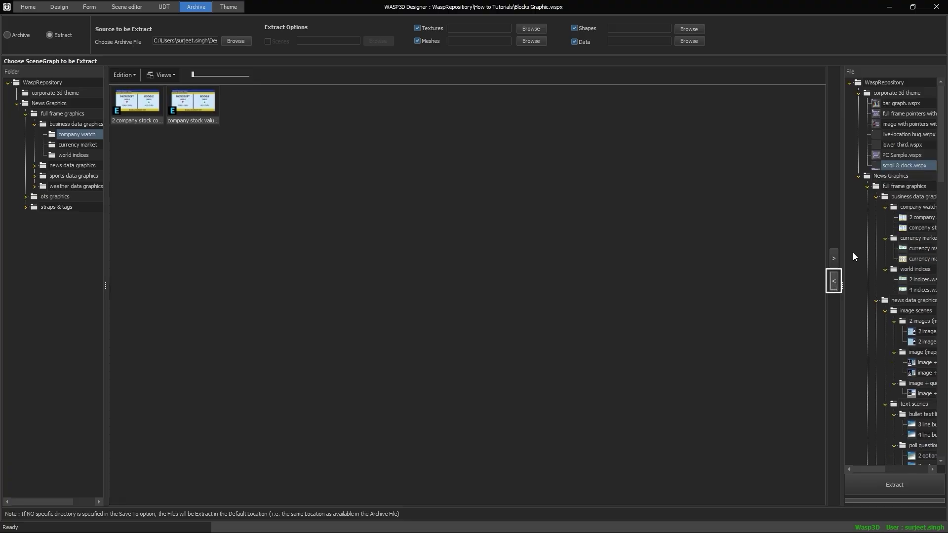
left_click(884, 93)
left_click(835, 282)
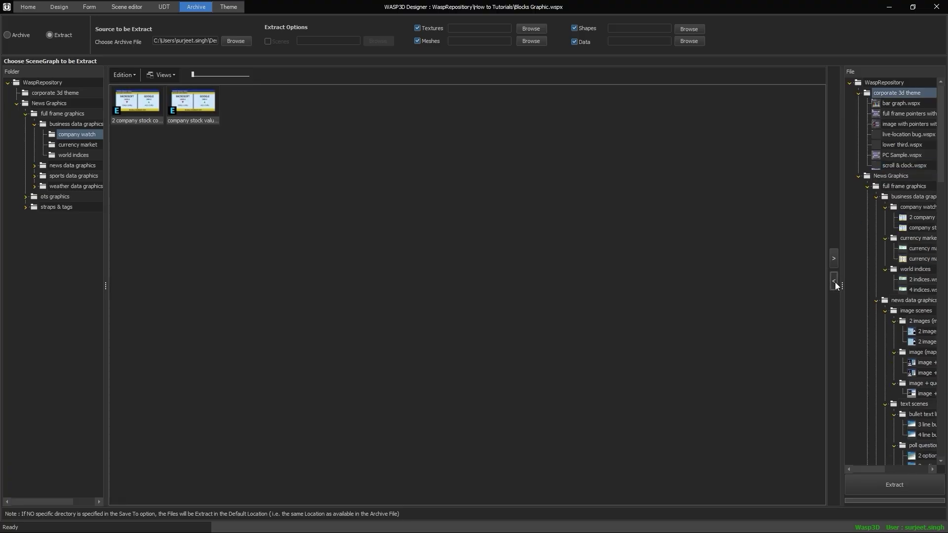
Step: Add scroll & clock.wspx from the corporate 3d theme folder to the extraction list
left_click(43, 93)
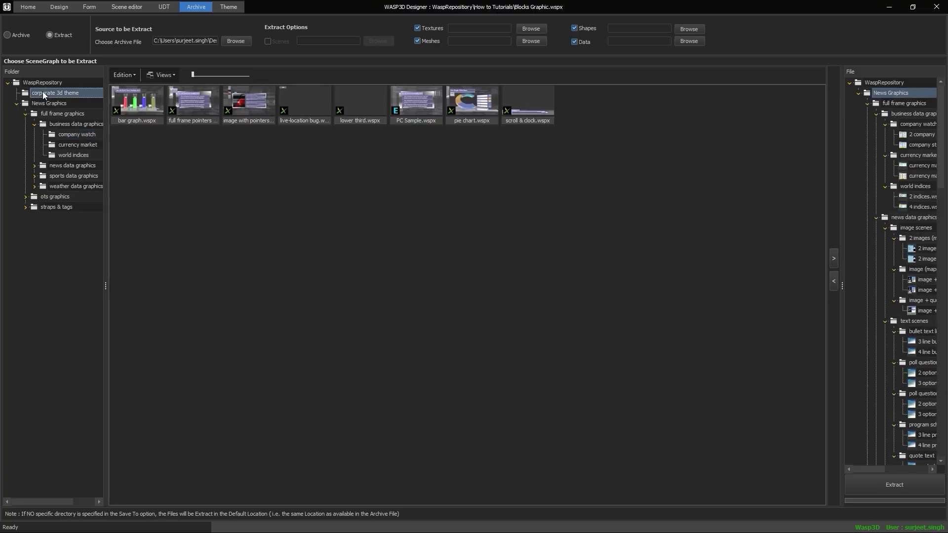
left_click(545, 114)
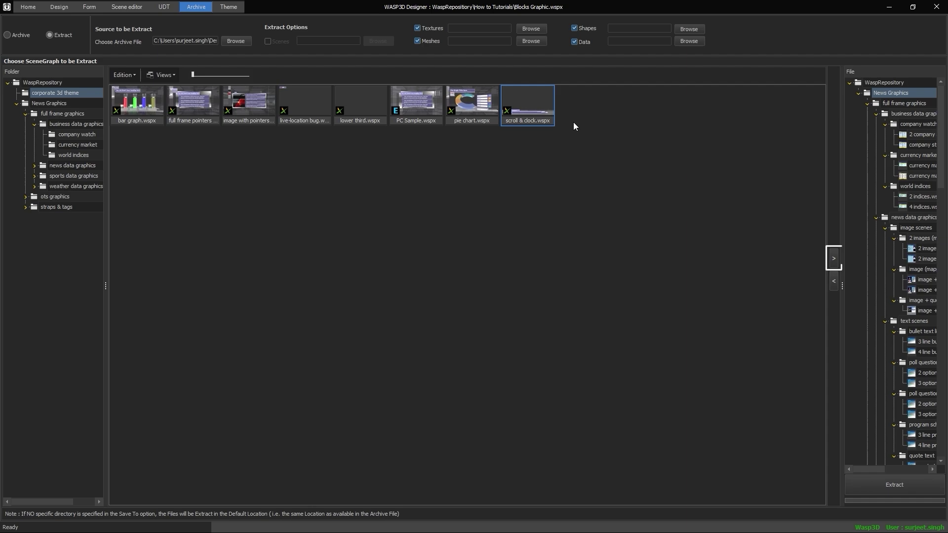
left_click(834, 258)
scroll(913, 280, "down", 15)
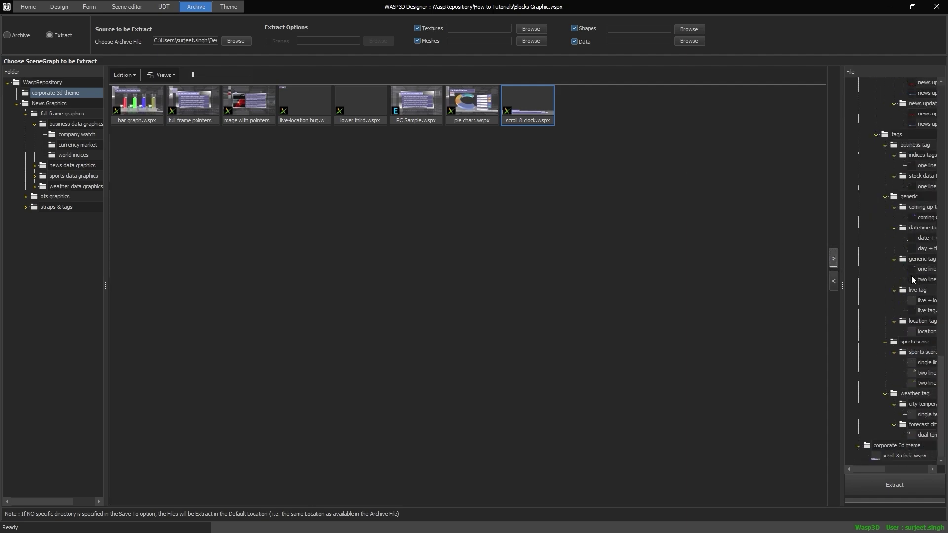
Step: Add the entire corporate 3d theme folder to the extraction list
left_click(65, 94)
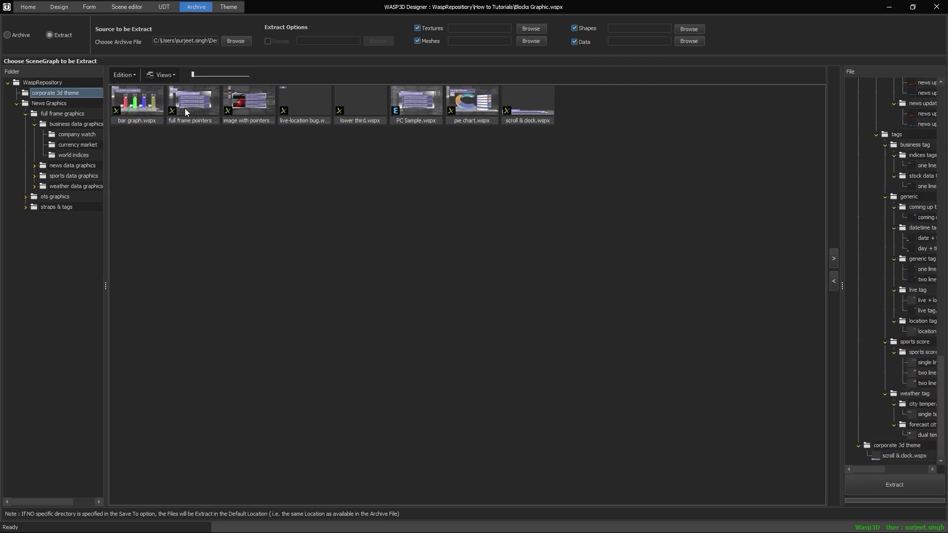
left_click(832, 260)
scroll(886, 336, "down", 3)
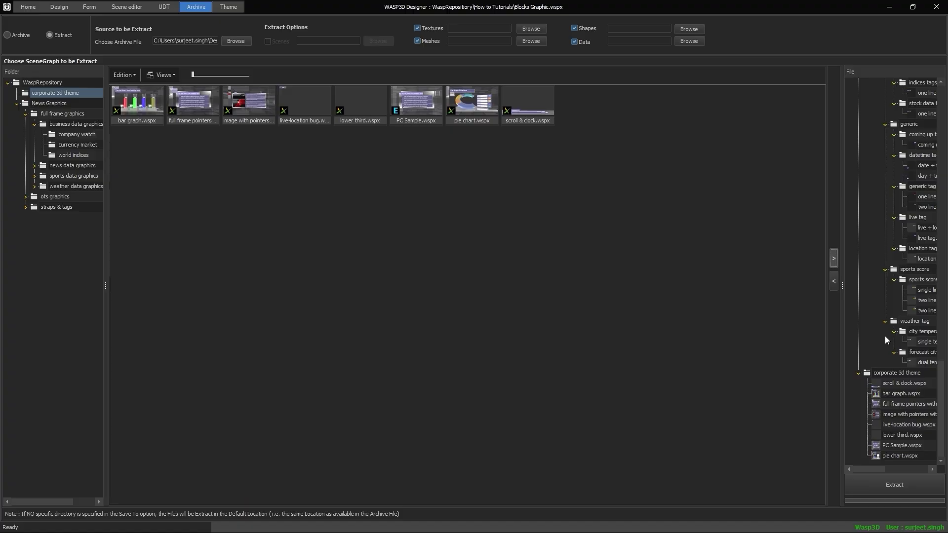
Step: Extract the listed templates, overwriting all existing files and updating the existing CURRENCY MARKET UDT
left_click(892, 488)
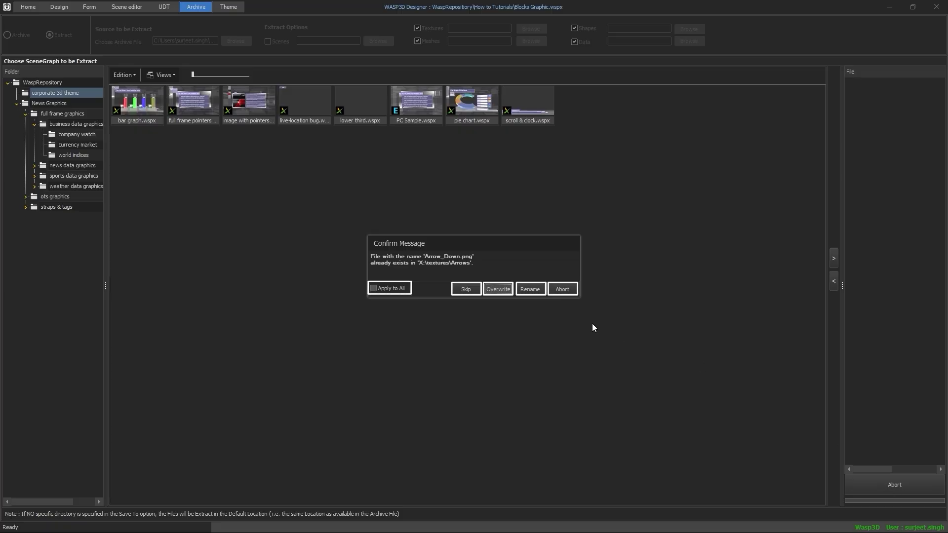
left_click(388, 288)
left_click(498, 290)
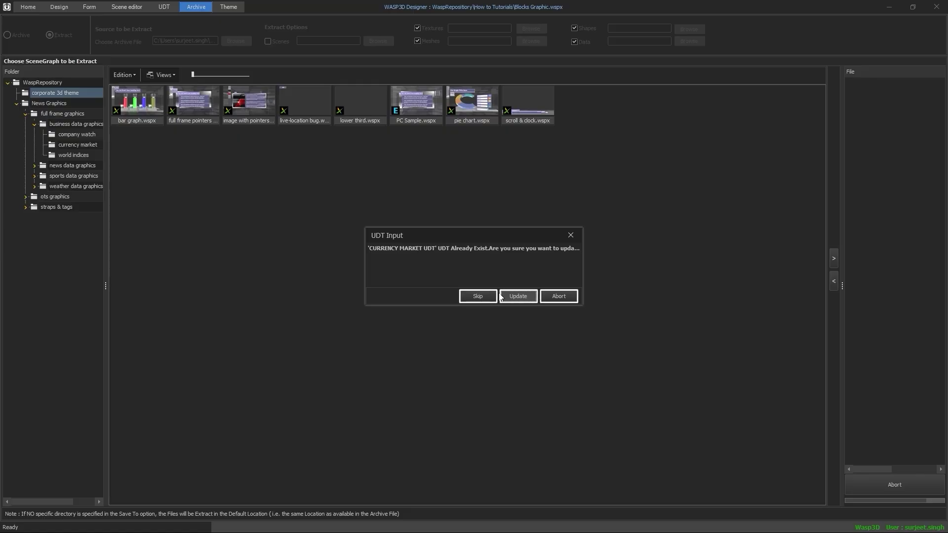
left_click(505, 297)
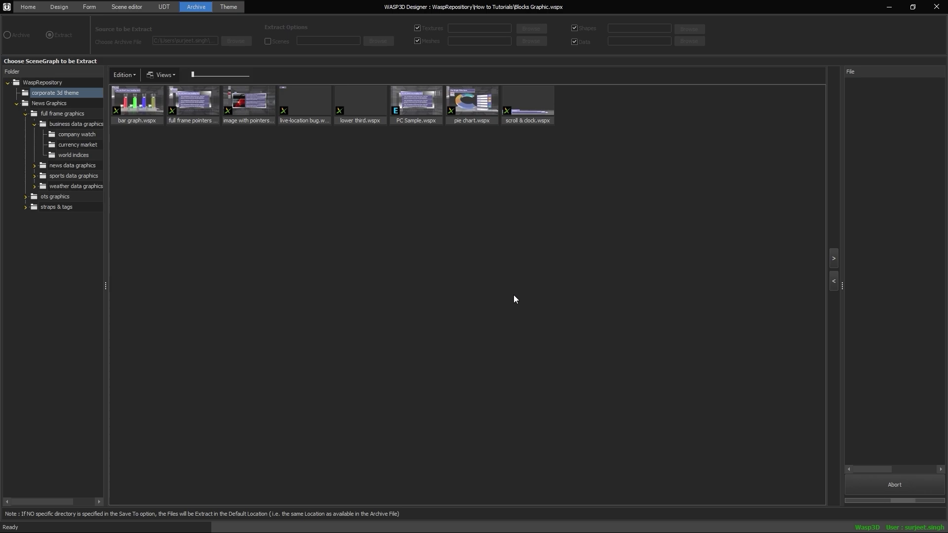
Step: Acknowledge the end of the extraction, review its log of UDTs and templates, and close the log
left_click(482, 288)
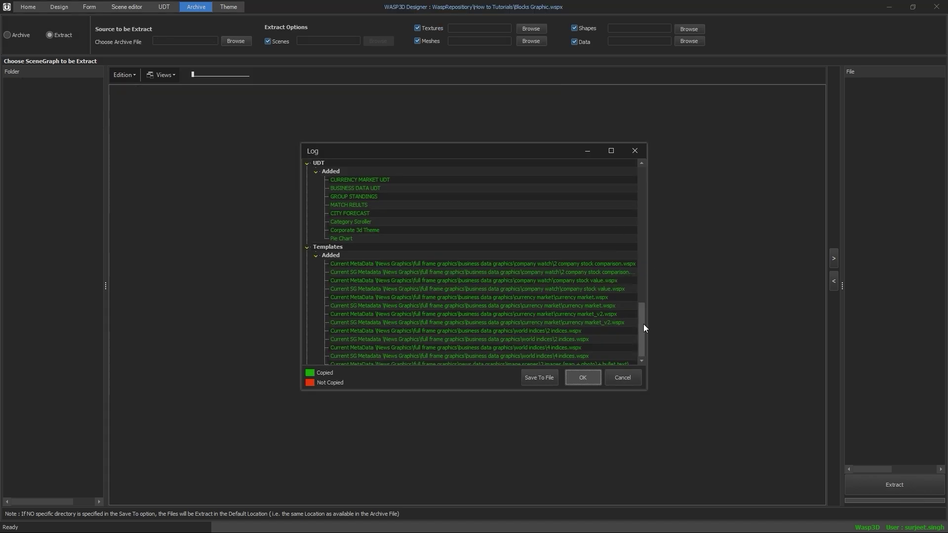
left_click_drag(643, 172, 648, 364)
left_click(583, 378)
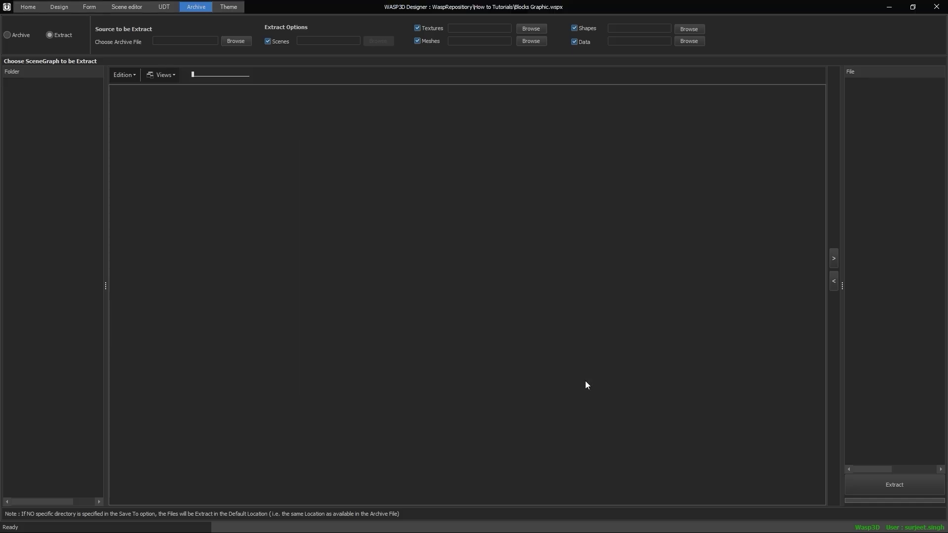